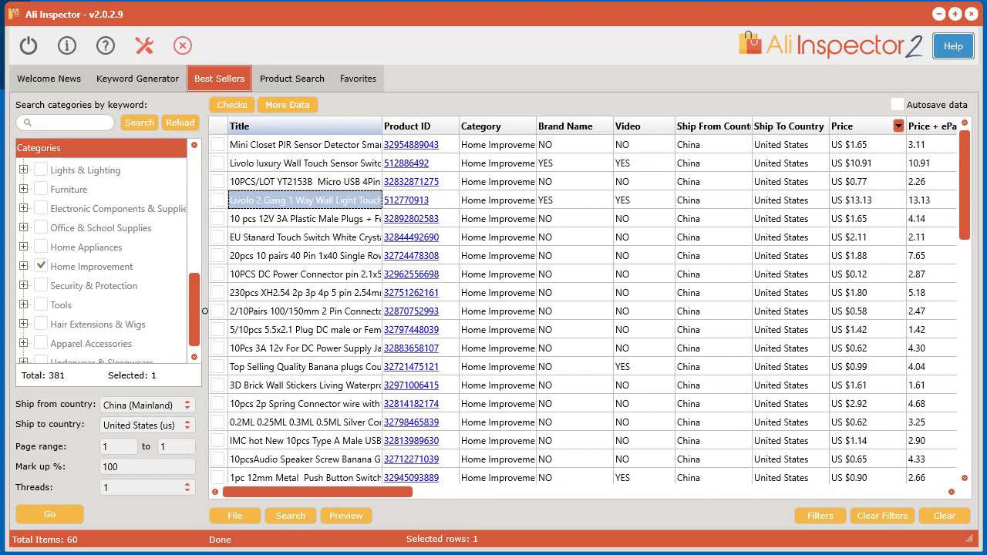
- Open the Mini Closet PIR Sensor Detector's AliExpress page, read through its customer reviews, and return to the best sellers list in Ali Inspector
{"action": "left_click", "coordinate": [411, 145]}
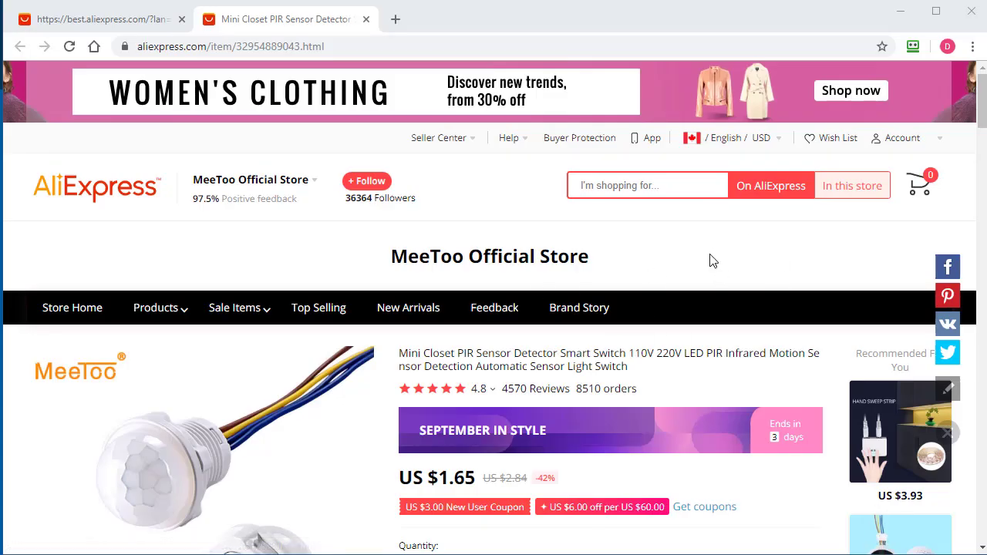
{"action": "scroll", "coordinate": [717, 320], "scroll_direction": "down", "scroll_amount": 8}
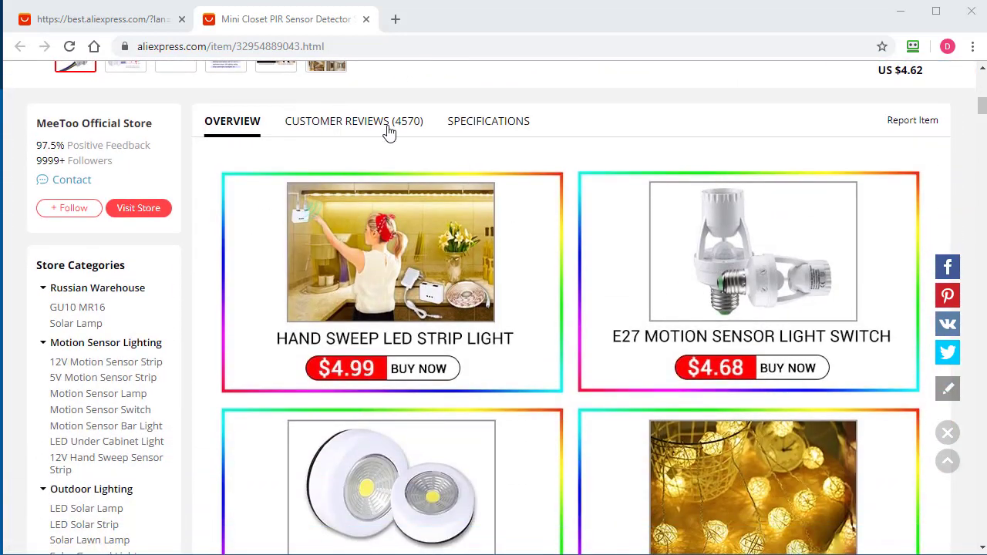
{"action": "left_click", "coordinate": [389, 130]}
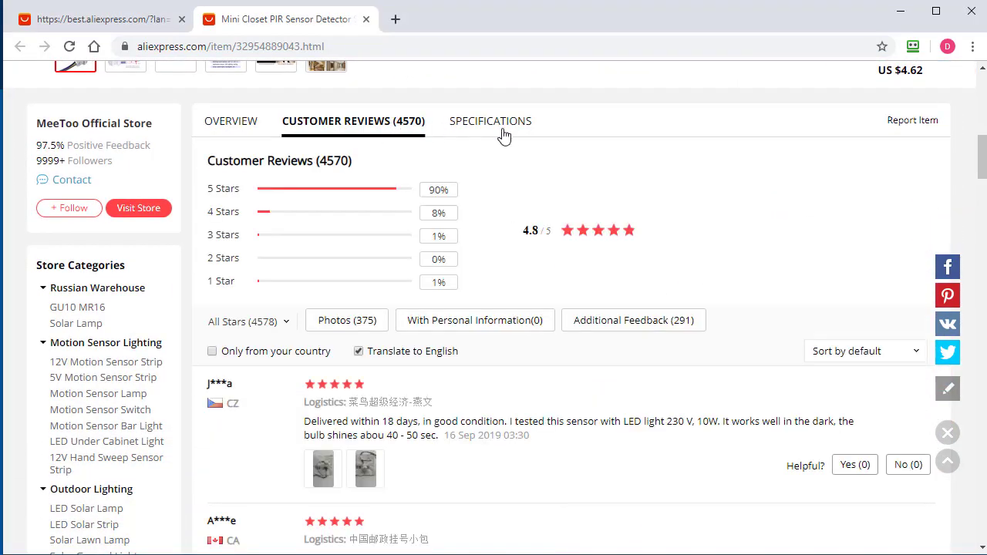
{"action": "scroll", "coordinate": [567, 354], "scroll_direction": "down", "scroll_amount": 14}
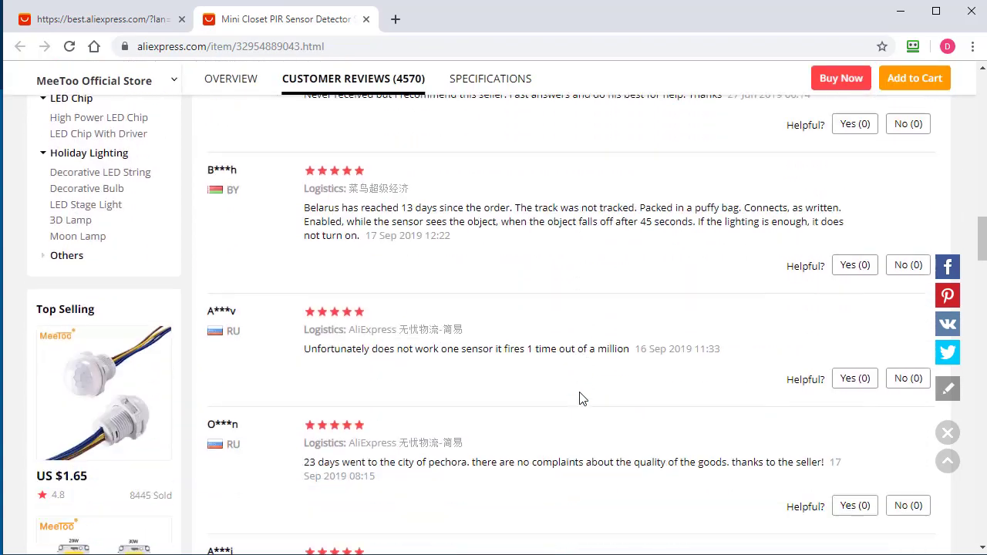
{"action": "scroll", "coordinate": [583, 399], "scroll_direction": "down", "scroll_amount": 3}
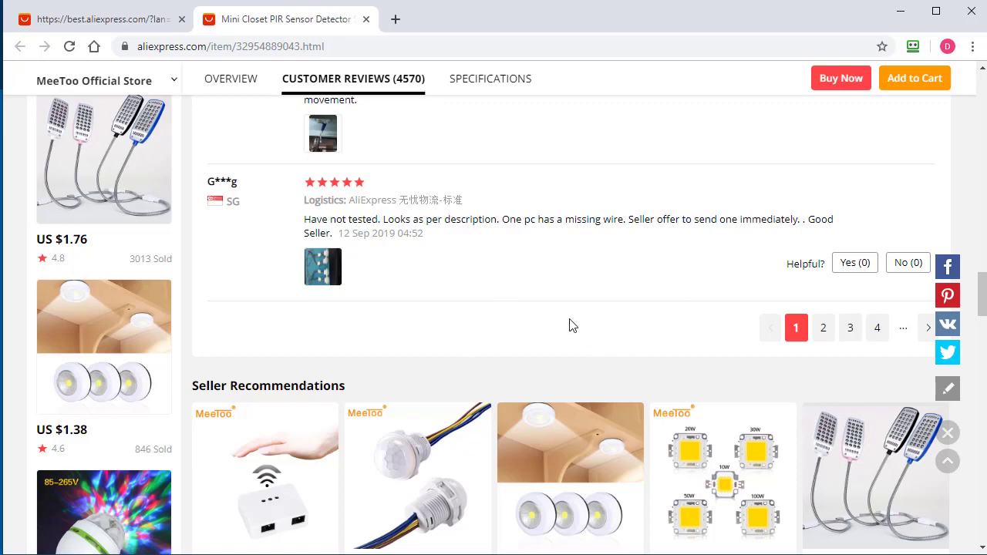
{"action": "scroll", "coordinate": [568, 347], "scroll_direction": "down", "scroll_amount": 4}
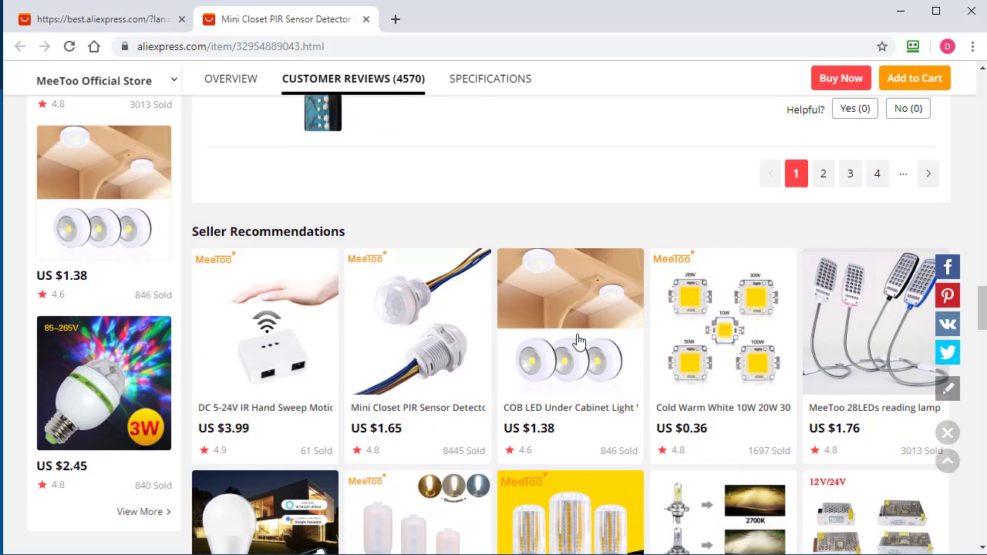
{"action": "scroll", "coordinate": [567, 432], "scroll_direction": "up", "scroll_amount": 2}
{"action": "scroll", "coordinate": [359, 328], "scroll_direction": "up", "scroll_amount": 2}
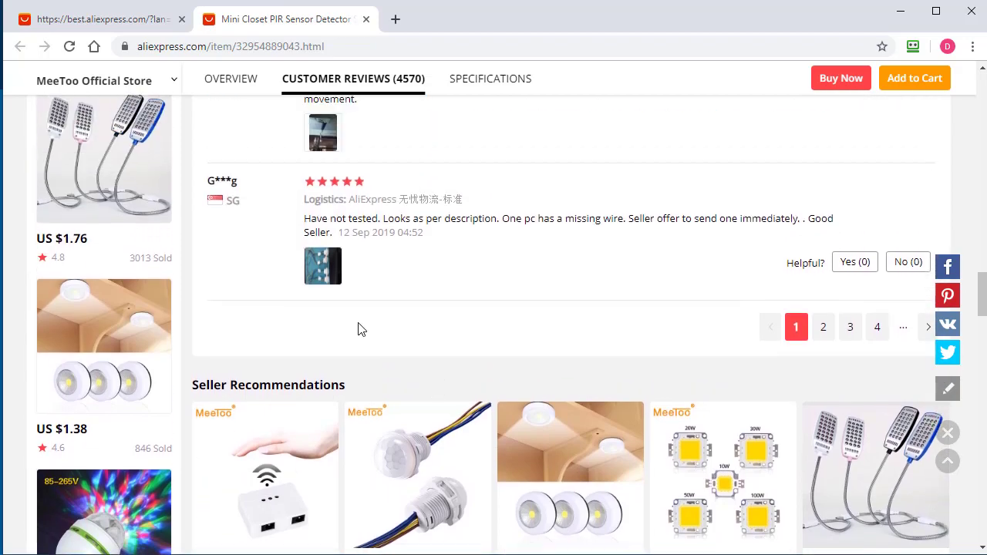
{"action": "scroll", "coordinate": [582, 379], "scroll_direction": "up", "scroll_amount": 10}
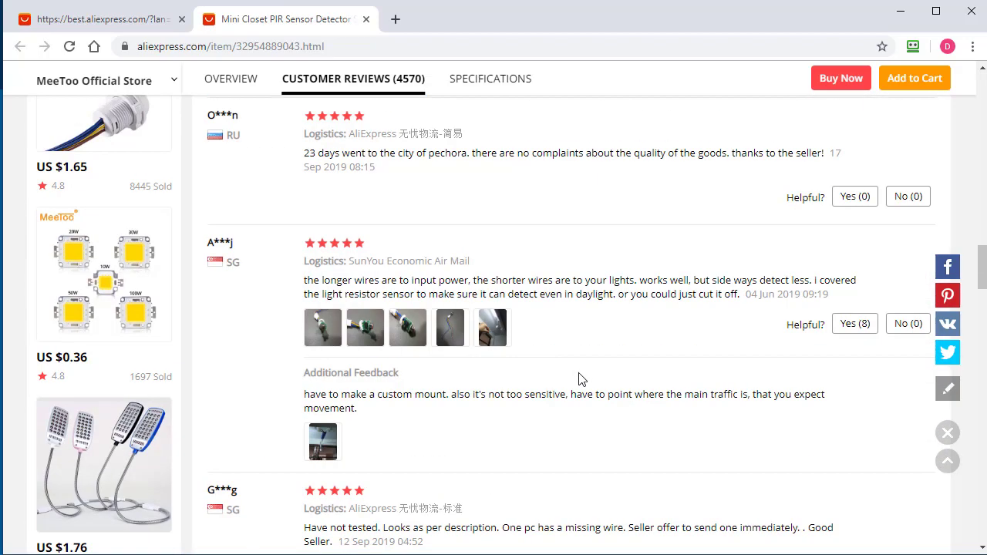
{"action": "scroll", "coordinate": [569, 432], "scroll_direction": "up", "scroll_amount": 15}
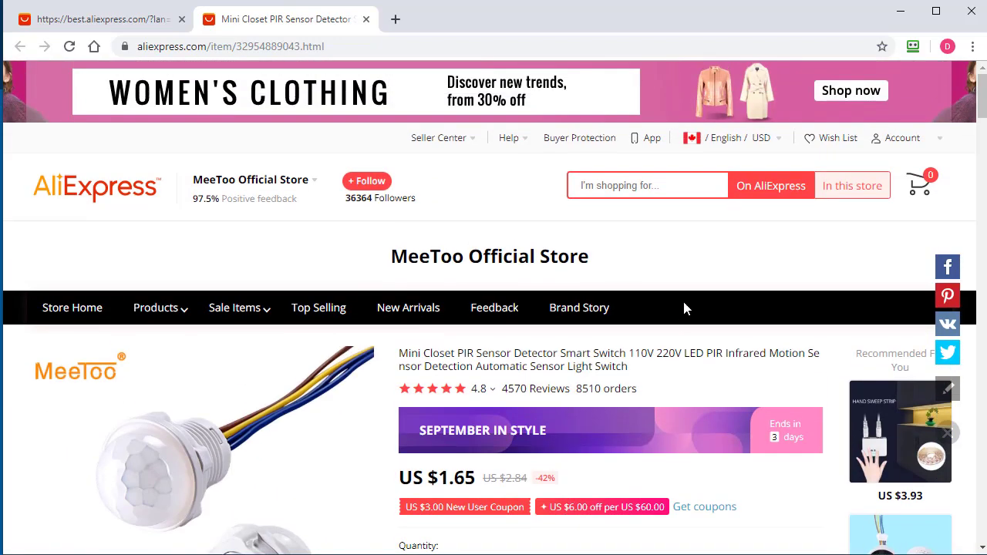
{"action": "left_click", "coordinate": [900, 17]}
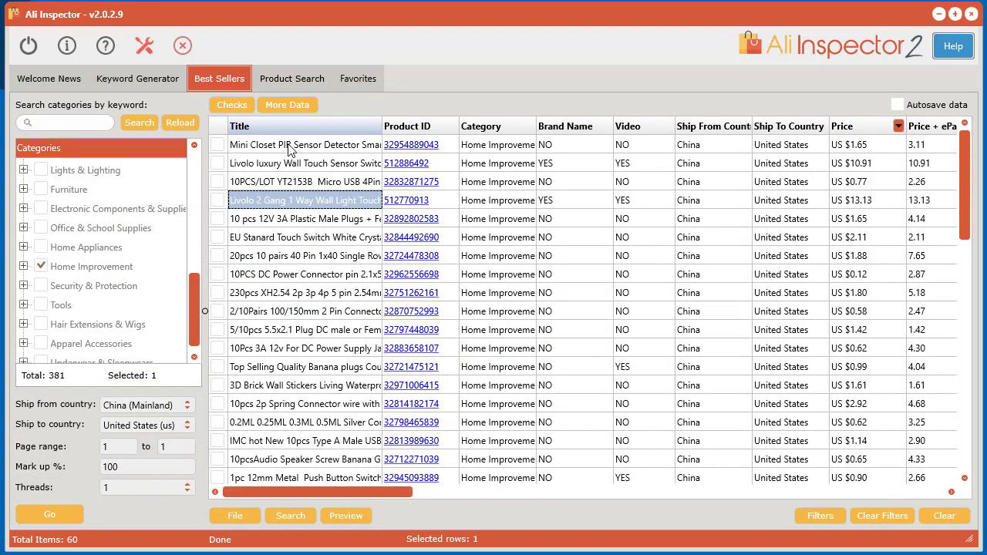
- Extract the product sales history for the Mini Closet PIR Sensor Detector
{"action": "left_click", "coordinate": [312, 150]}
{"action": "right_click", "coordinate": [308, 149]}
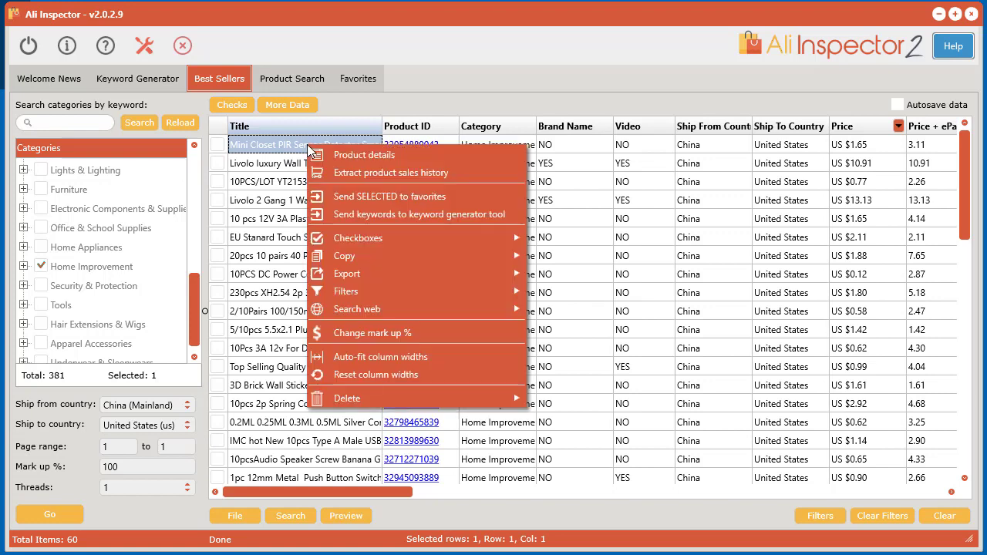
{"action": "left_click", "coordinate": [360, 173]}
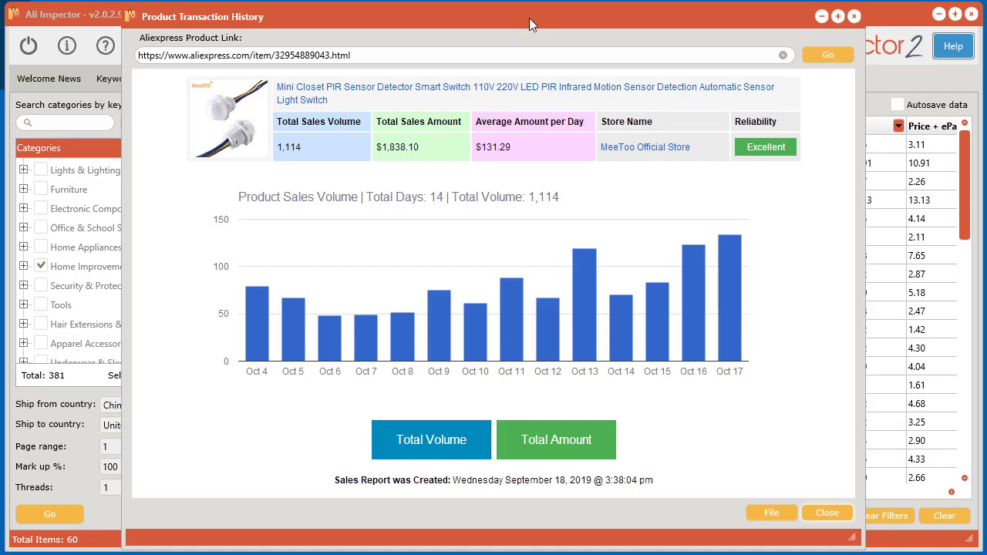
{"action": "mouse_move", "coordinate": [530, 18]}
{"action": "left_mouse_down"}
{"action": "mouse_move", "coordinate": [473, 16]}
{"action": "mouse_move", "coordinate": [522, 19]}
{"action": "left_mouse_up"}
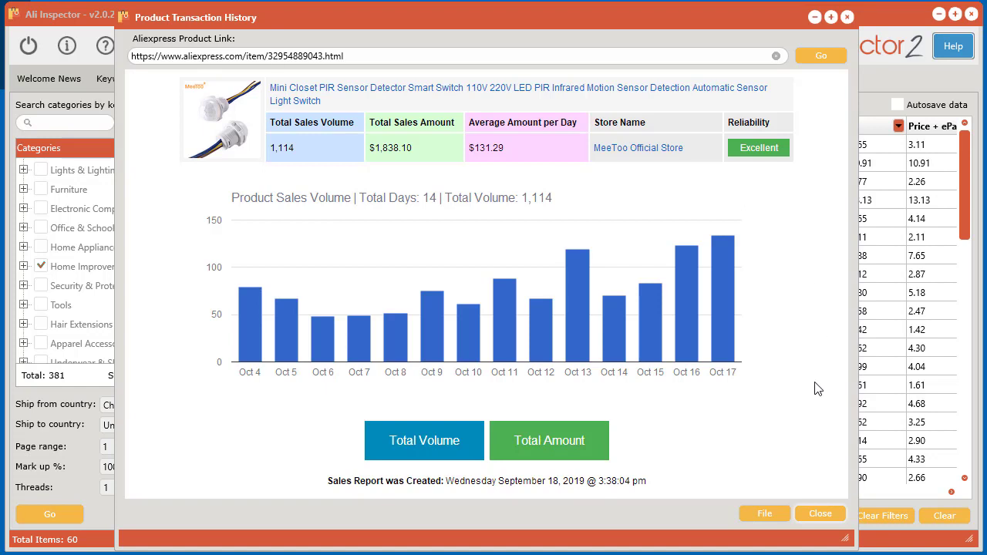
- Compare the product's daily sales in the Total Volume and Total Amount charts, finishing on Total Amount
{"action": "mouse_move", "coordinate": [722, 349]}
{"action": "left_click", "coordinate": [548, 439]}
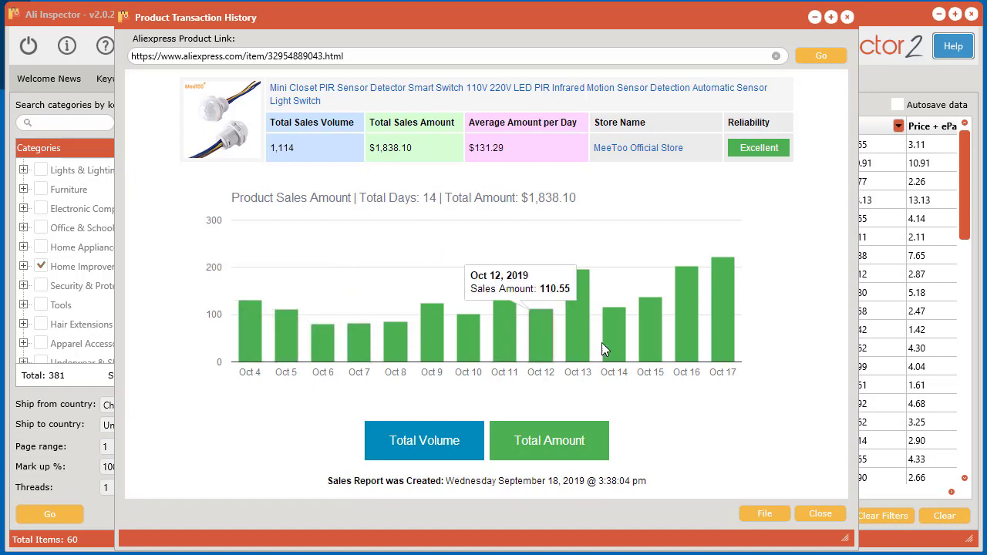
{"action": "left_click", "coordinate": [455, 439]}
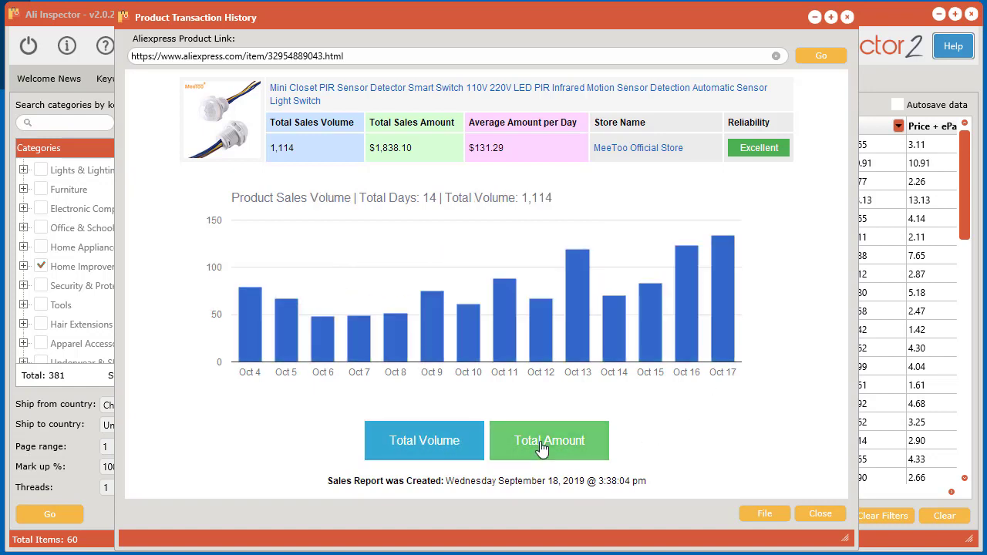
{"action": "left_click", "coordinate": [562, 441]}
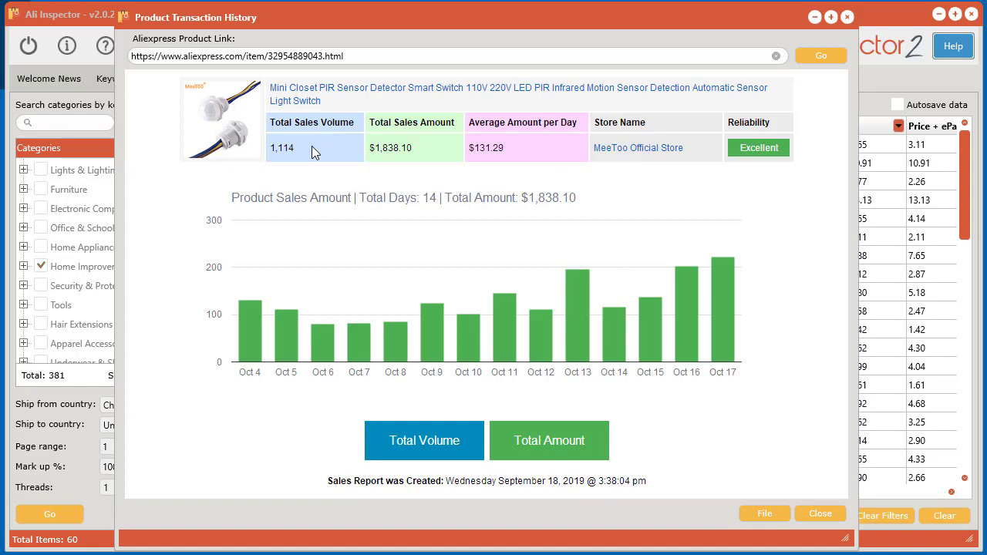
- Examine the total sales volume, total sales amount and average amount per day in the report summary
{"action": "left_click_drag", "start_coordinate": [309, 147], "coordinate": [273, 146]}
{"action": "left_click", "coordinate": [448, 158]}
{"action": "left_click", "coordinate": [452, 162]}
{"action": "left_click_drag", "start_coordinate": [415, 149], "coordinate": [370, 154]}
{"action": "left_click", "coordinate": [526, 154]}
{"action": "left_click_drag", "start_coordinate": [517, 146], "coordinate": [468, 148]}
{"action": "left_click", "coordinate": [534, 152]}
{"action": "left_click_drag", "start_coordinate": [535, 146], "coordinate": [468, 148]}
{"action": "left_click", "coordinate": [762, 185]}
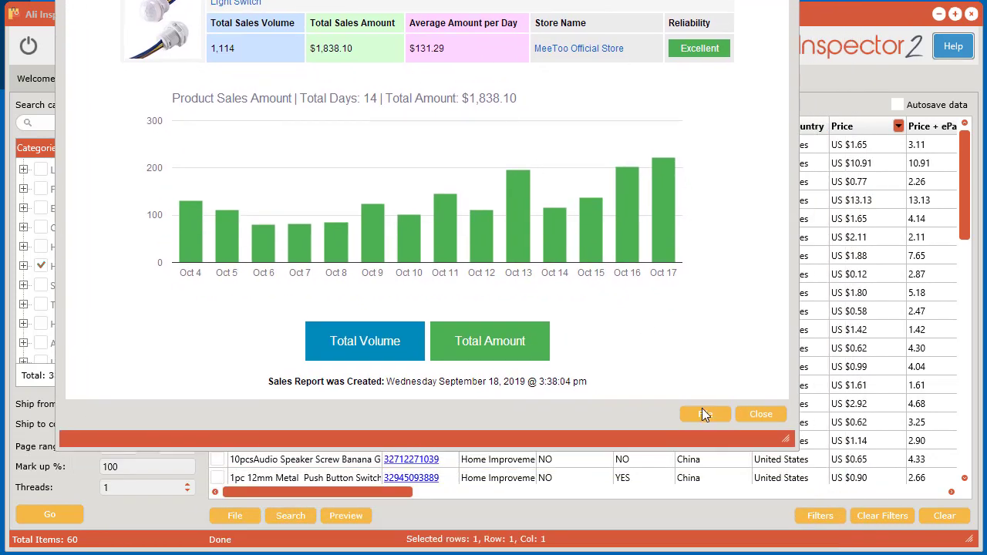
{"action": "left_click", "coordinate": [703, 415]}
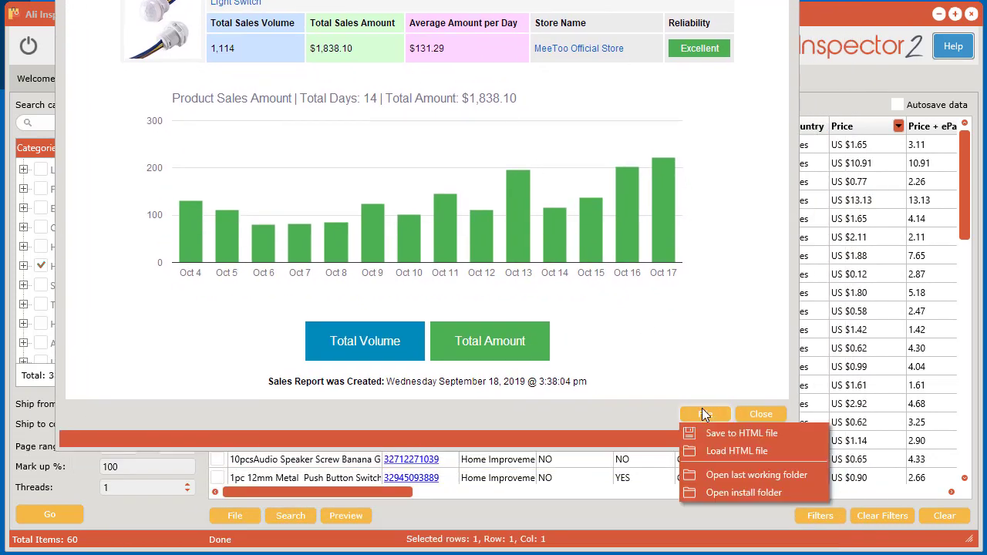
{"action": "left_click", "coordinate": [726, 433]}
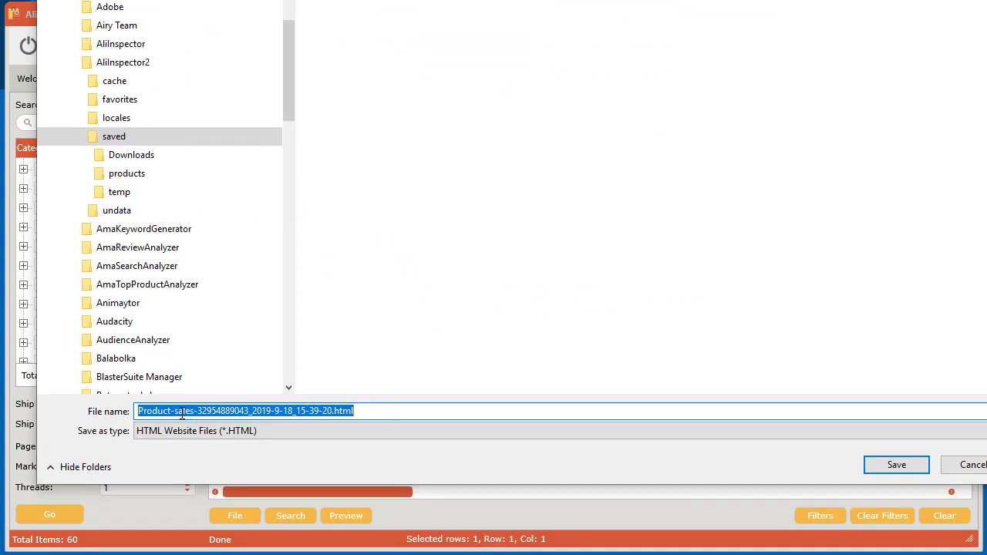
{"action": "double_click", "coordinate": [219, 410]}
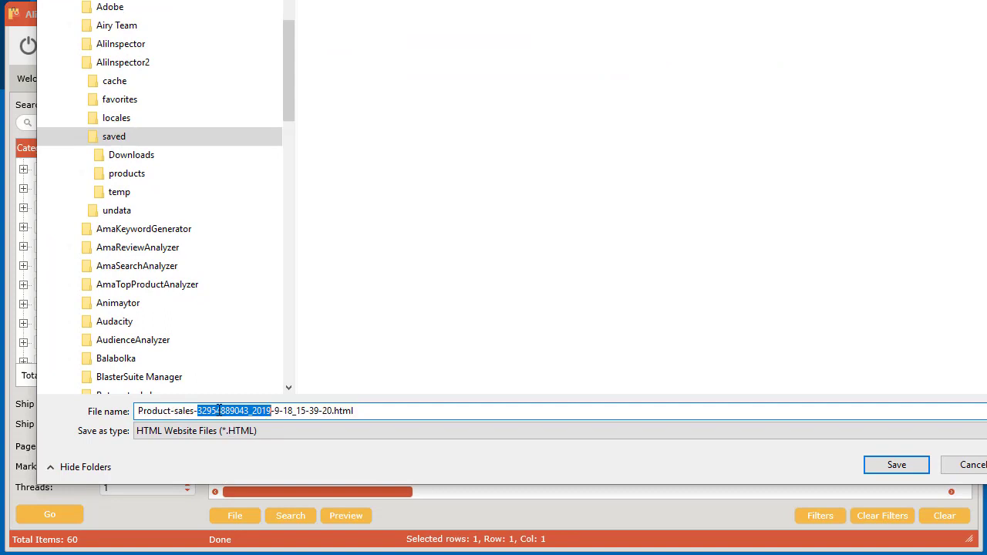
{"action": "left_click_drag", "start_coordinate": [253, 411], "coordinate": [324, 410]}
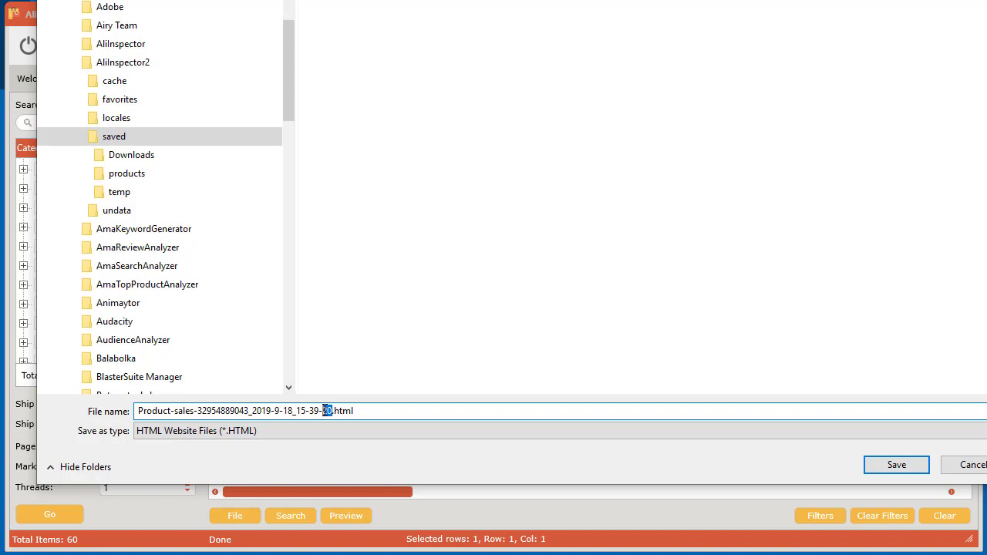
{"action": "left_click", "coordinate": [377, 412]}
{"action": "left_click", "coordinate": [897, 466]}
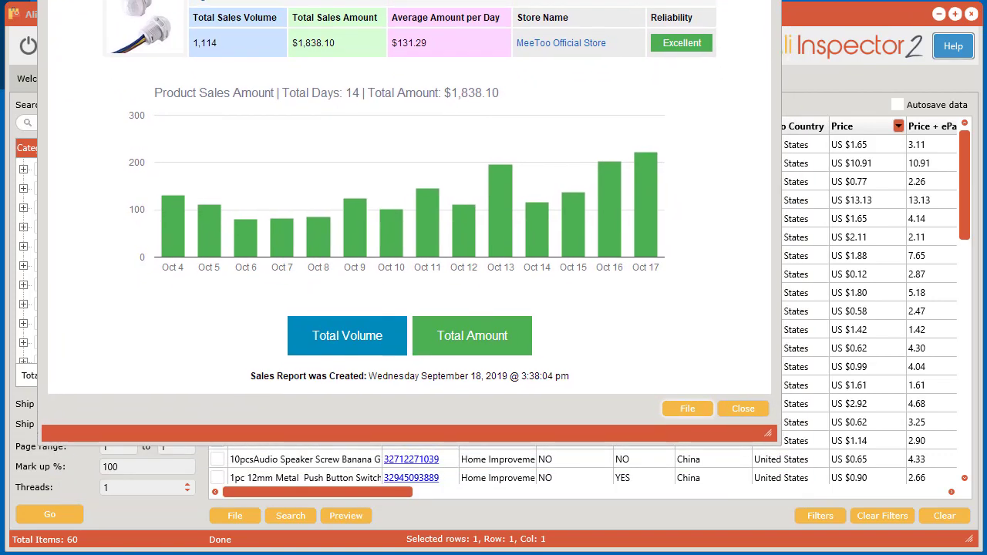
- Go to the last working folder, widen its Name column, and open the exported Product-sales HTML report in Chrome
{"action": "left_click", "coordinate": [691, 409]}
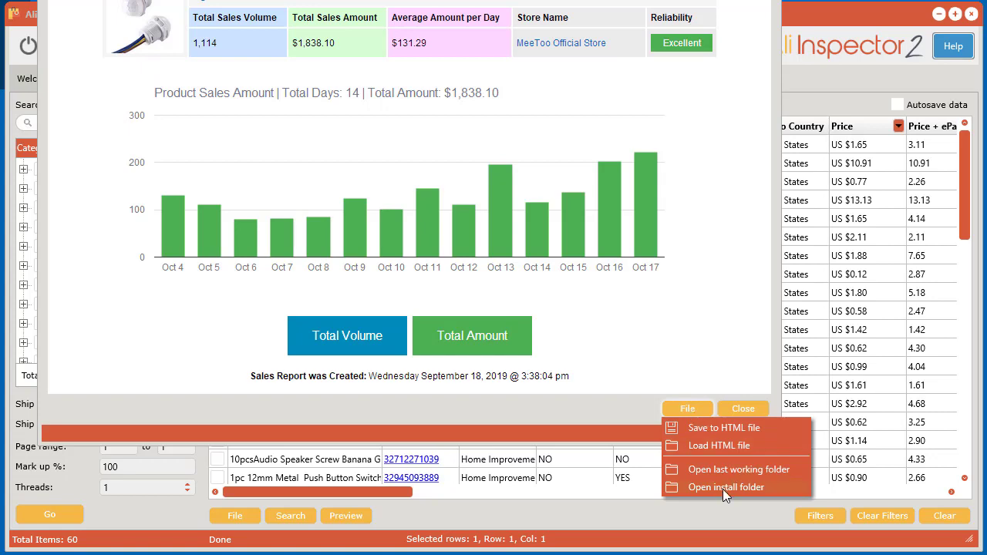
{"action": "left_click", "coordinate": [739, 471]}
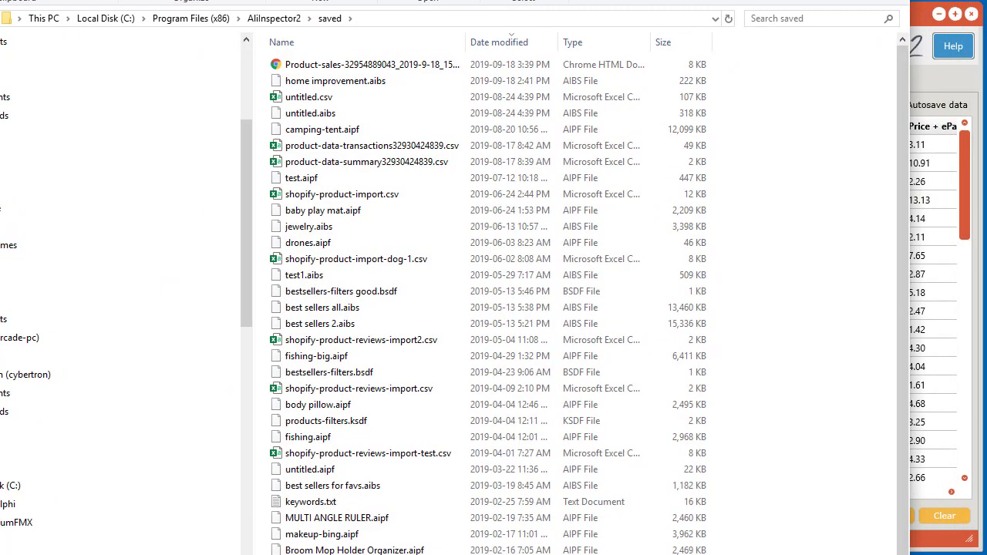
{"action": "left_click", "coordinate": [363, 65]}
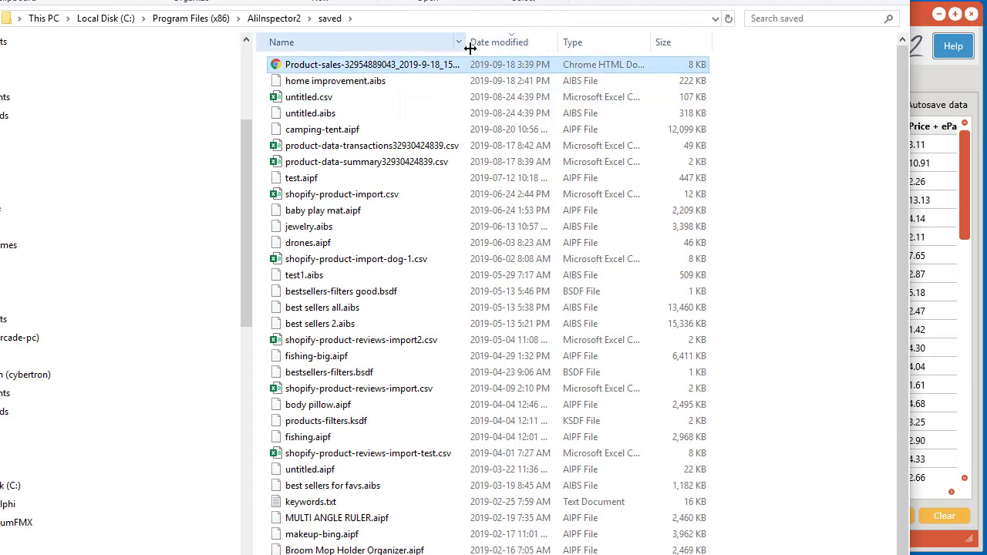
{"action": "left_click_drag", "start_coordinate": [466, 42], "coordinate": [582, 51]}
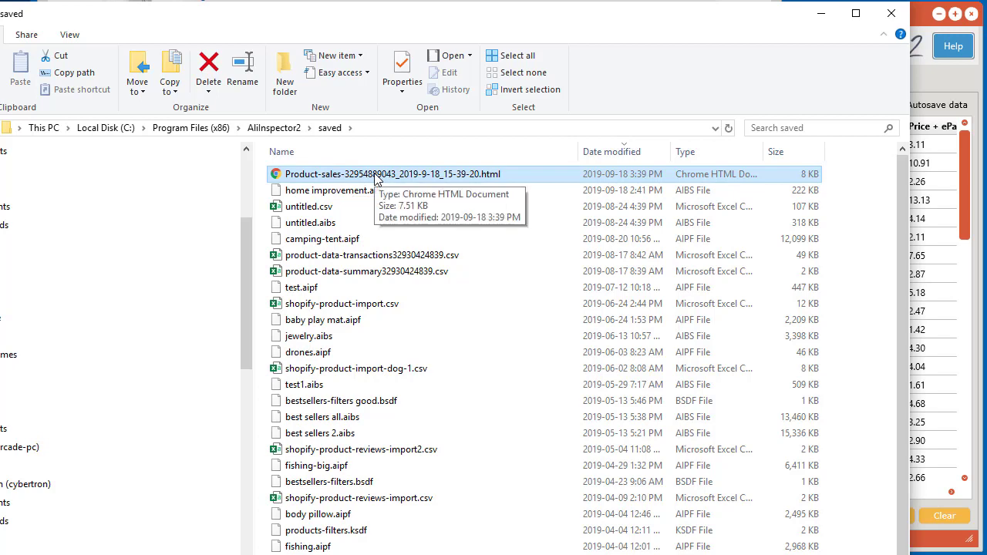
{"action": "double_click", "coordinate": [376, 175]}
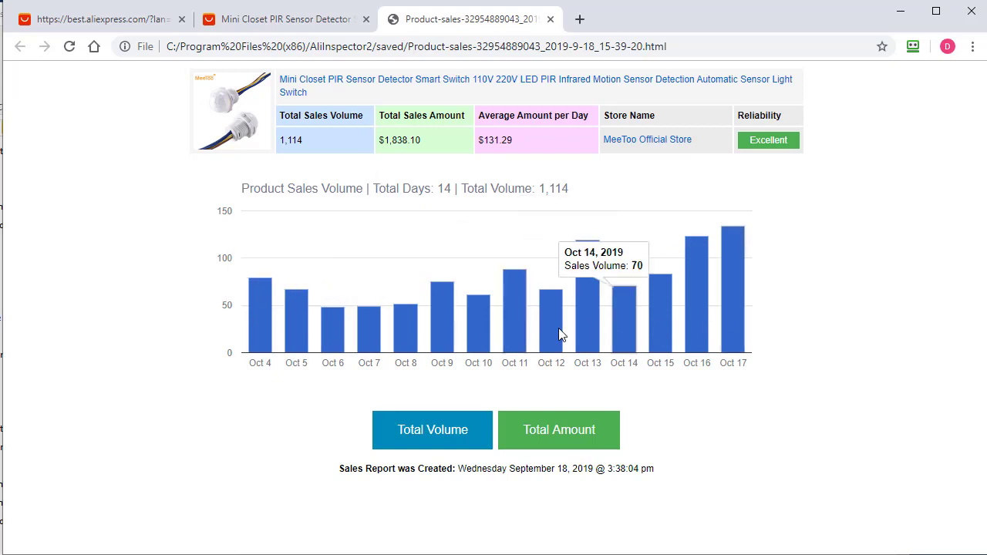
- Check the Total Amount and Total Volume charts in the exported report, then close the report and return to Ali Inspector
{"action": "left_click", "coordinate": [586, 442]}
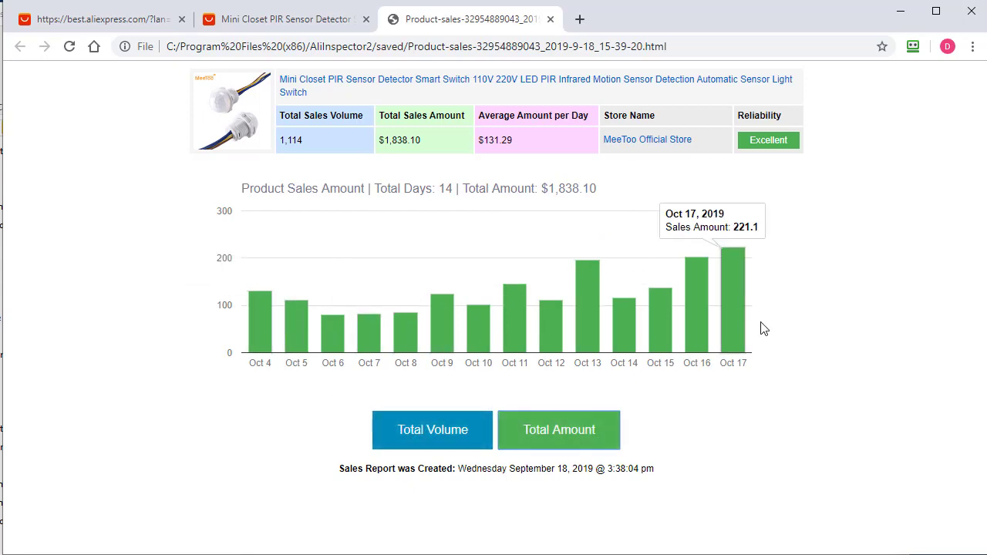
{"action": "left_click", "coordinate": [437, 440]}
{"action": "left_click", "coordinate": [555, 440]}
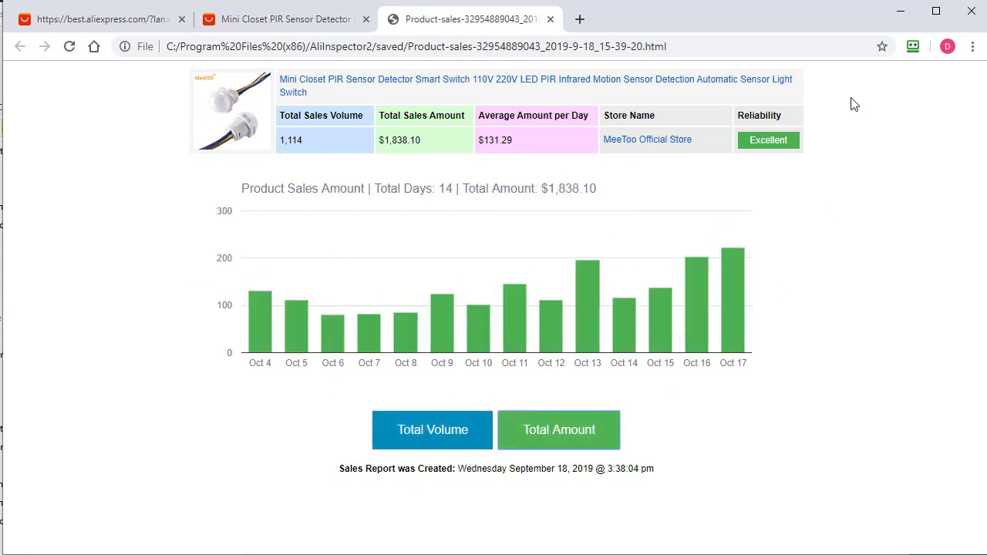
{"action": "left_click", "coordinate": [551, 20]}
{"action": "left_click", "coordinate": [900, 11]}
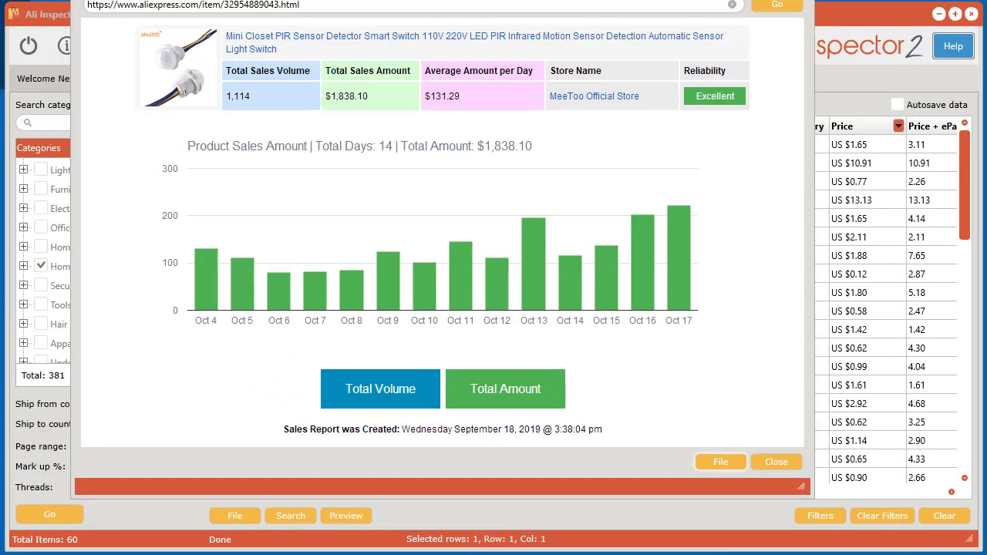
- Place the Product Transaction History window apart from the main Ali Inspector window, and narrow the main window to free desktop space between them
{"action": "left_click_drag", "start_coordinate": [424, 0], "coordinate": [441, 12]}
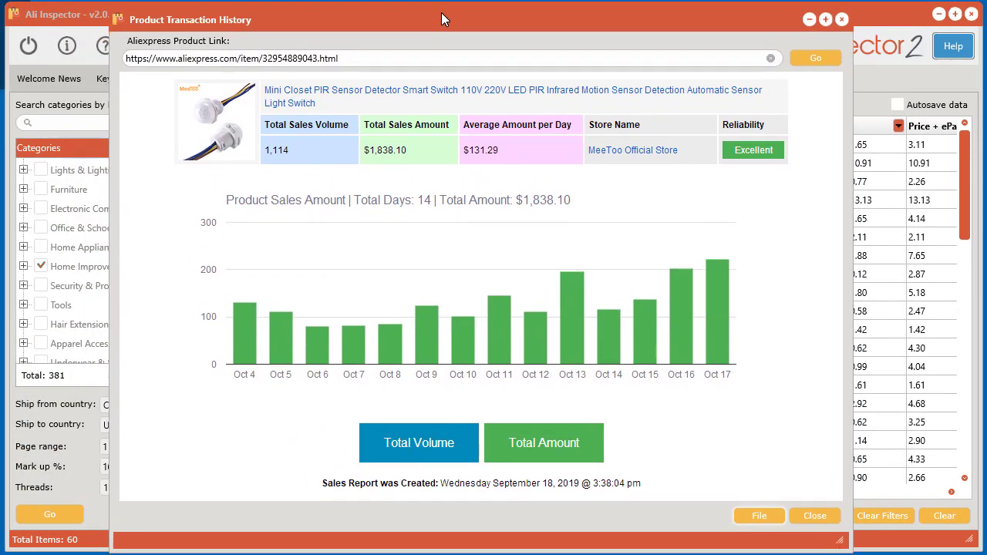
{"action": "left_click_drag", "start_coordinate": [345, 13], "coordinate": [872, 23]}
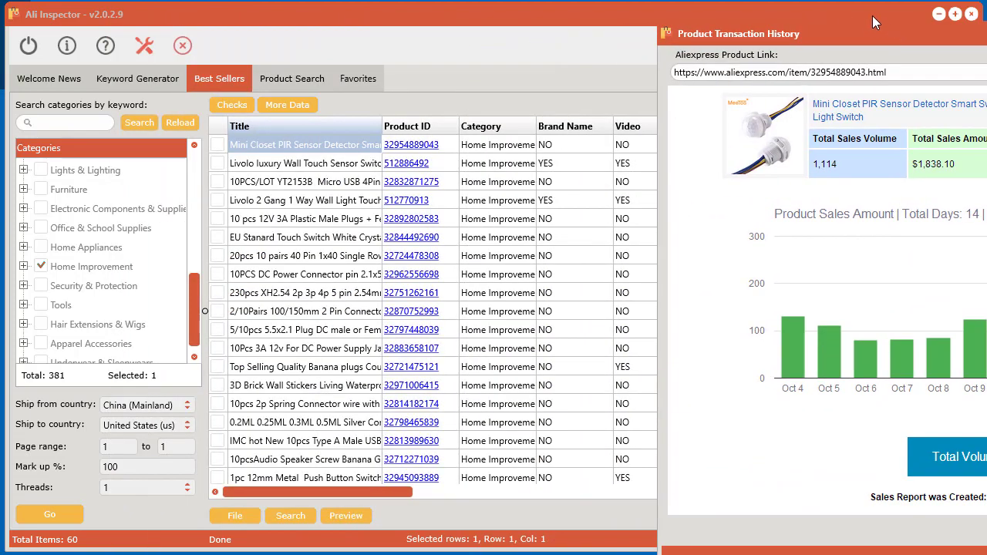
{"action": "left_click_drag", "start_coordinate": [602, 11], "coordinate": [254, 31]}
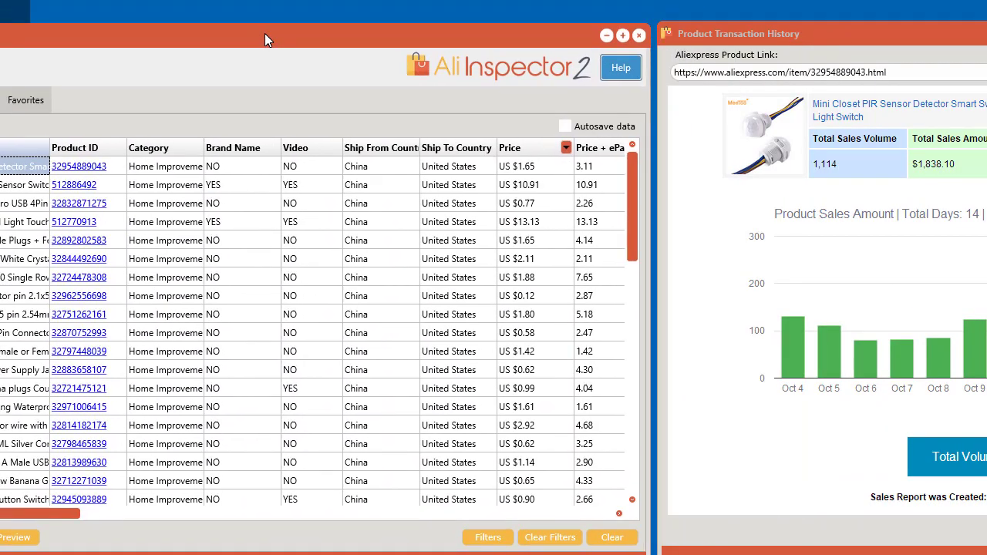
{"action": "left_click_drag", "start_coordinate": [265, 40], "coordinate": [236, 32]}
{"action": "left_click_drag", "start_coordinate": [810, 43], "coordinate": [870, 53]}
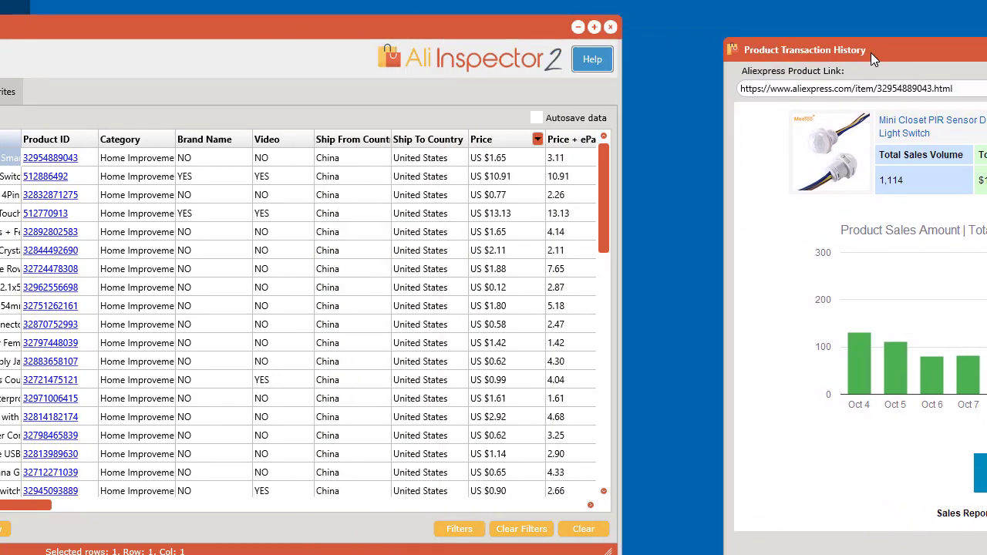
{"action": "left_click_drag", "start_coordinate": [621, 241], "coordinate": [324, 241]}
{"action": "left_click_drag", "start_coordinate": [193, 22], "coordinate": [83, 8]}
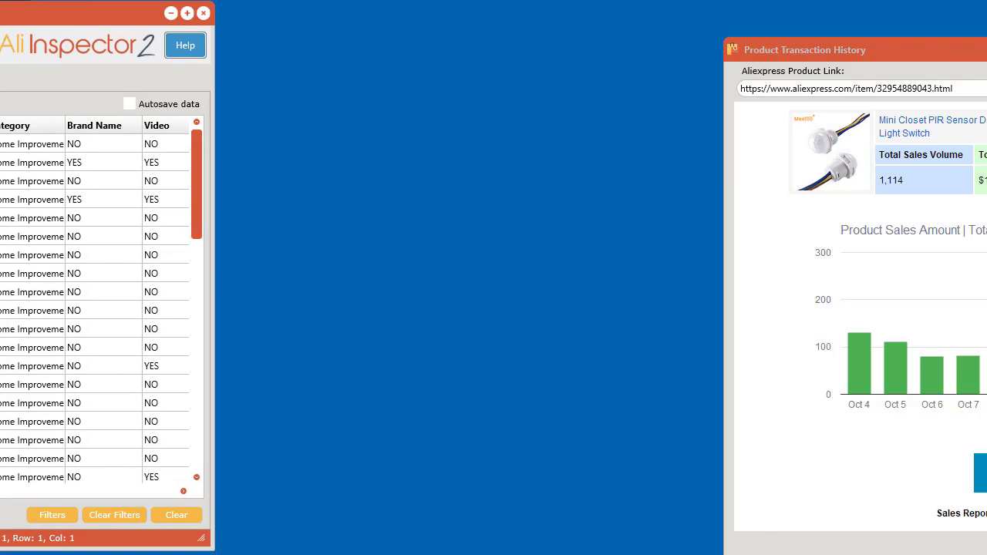
- Place the Product Transaction History window beside the product table and load the sales histories of the first four listed products
{"action": "left_click_drag", "start_coordinate": [979, 51], "coordinate": [507, 18]}
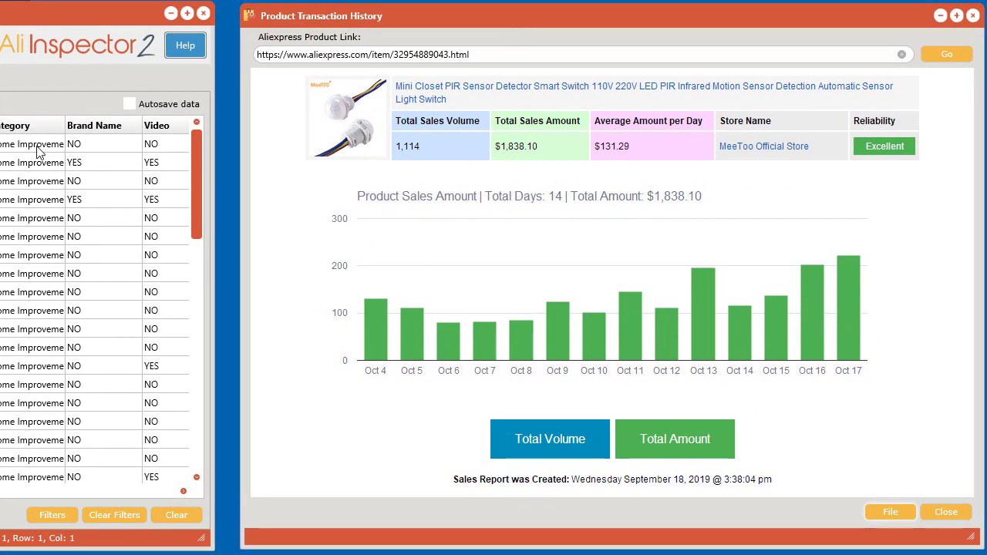
{"action": "left_click", "coordinate": [106, 145]}
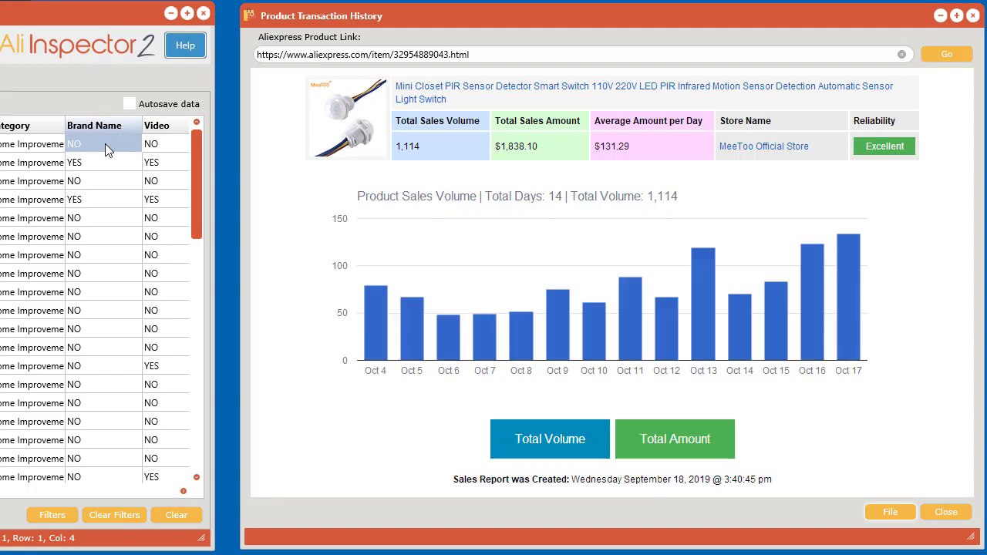
{"action": "left_click", "coordinate": [105, 166]}
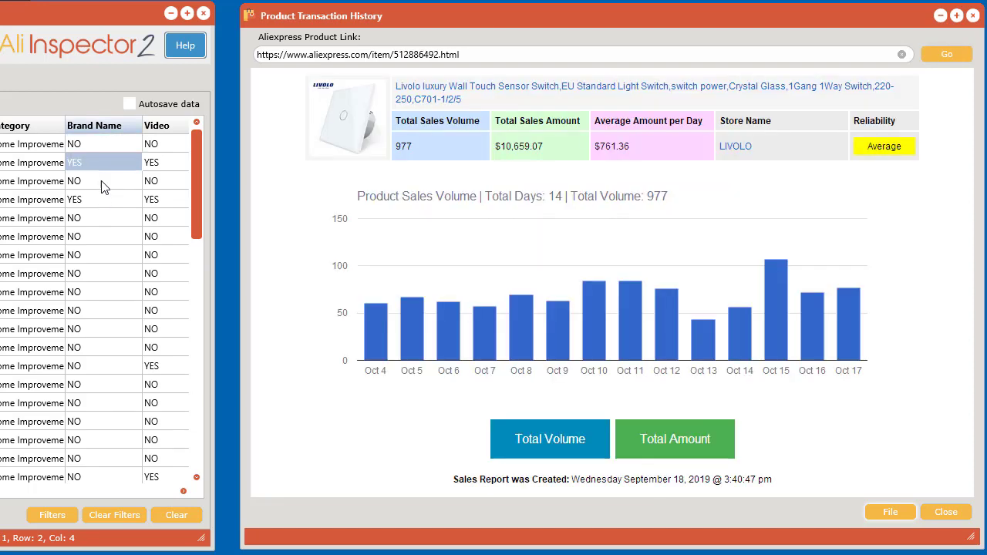
{"action": "left_click", "coordinate": [104, 186]}
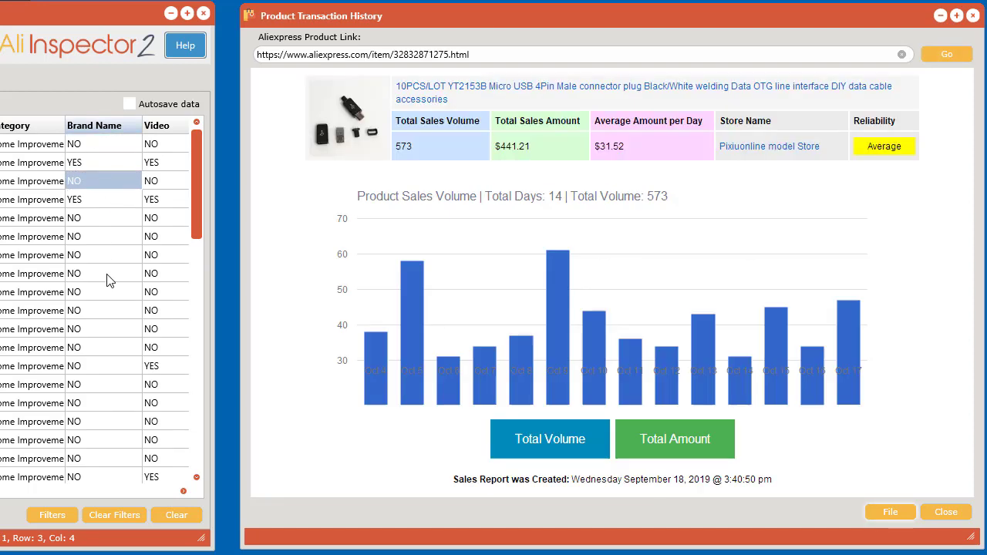
{"action": "left_click", "coordinate": [118, 202]}
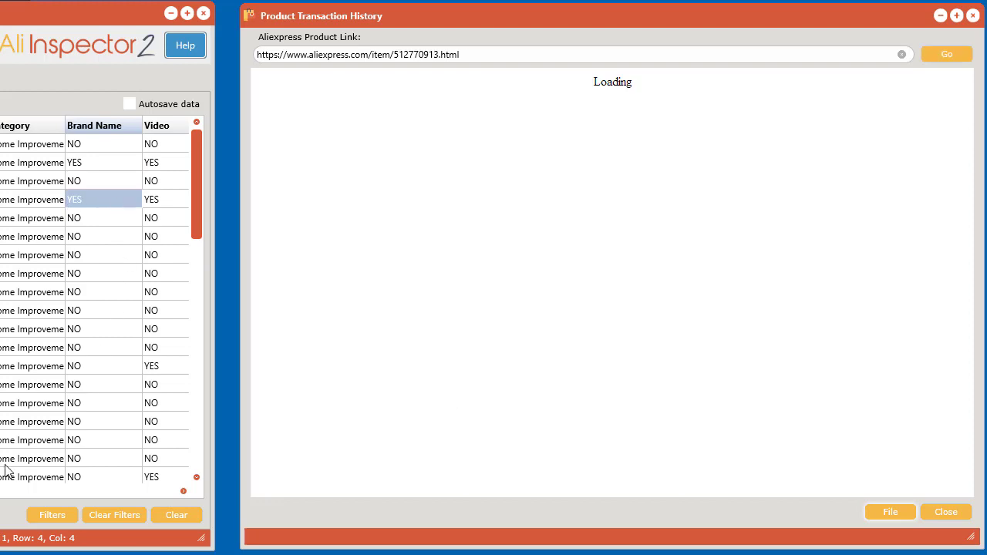
- Filter the product table's Orders column to Greater > 1000 and sort it from highest to lowest
{"action": "scroll", "coordinate": [9, 472], "scroll_direction": "right", "scroll_amount": 5}
{"action": "scroll", "coordinate": [9, 472], "scroll_direction": "right", "scroll_amount": 5}
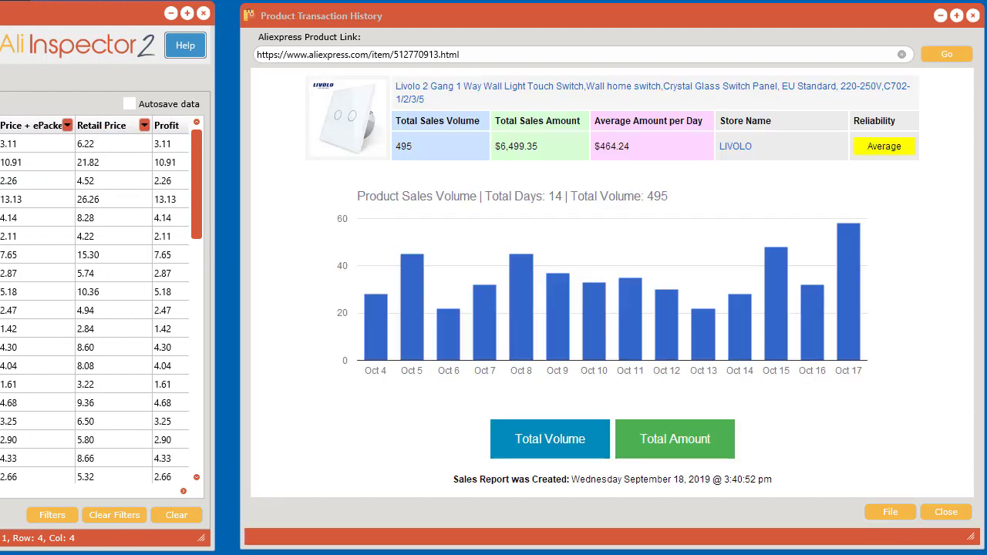
{"action": "scroll", "coordinate": [9, 472], "scroll_direction": "right", "scroll_amount": 4}
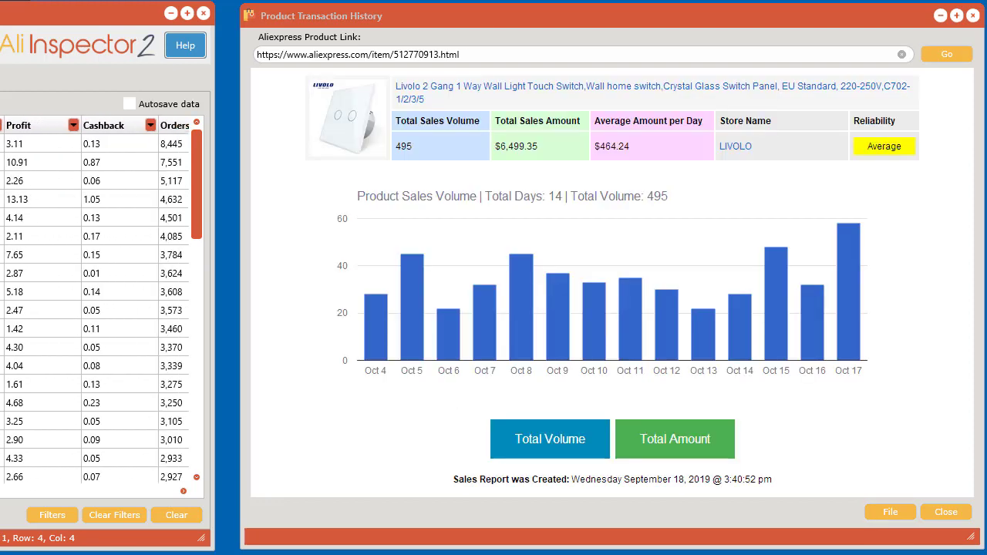
{"action": "left_click", "coordinate": [111, 125]}
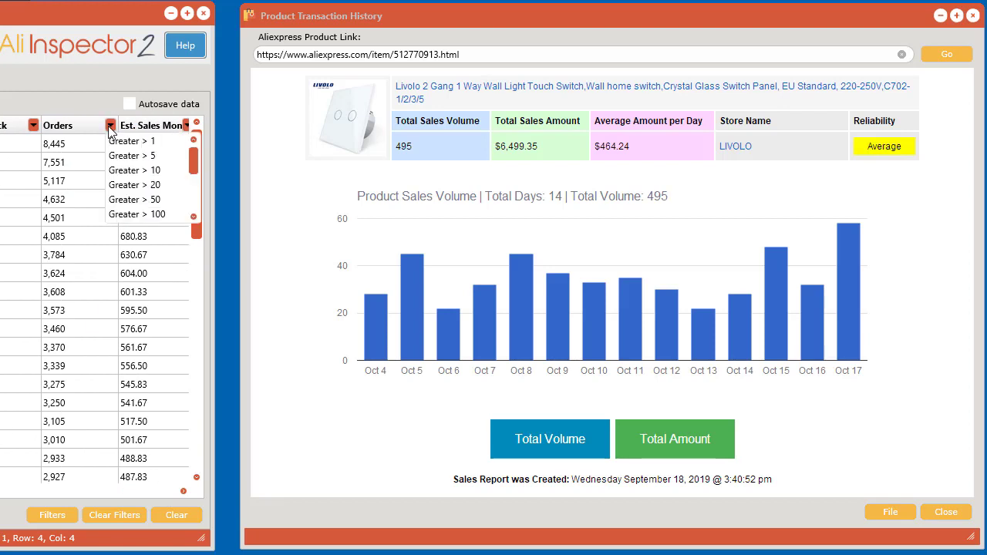
{"action": "left_click_drag", "start_coordinate": [197, 160], "coordinate": [195, 182]}
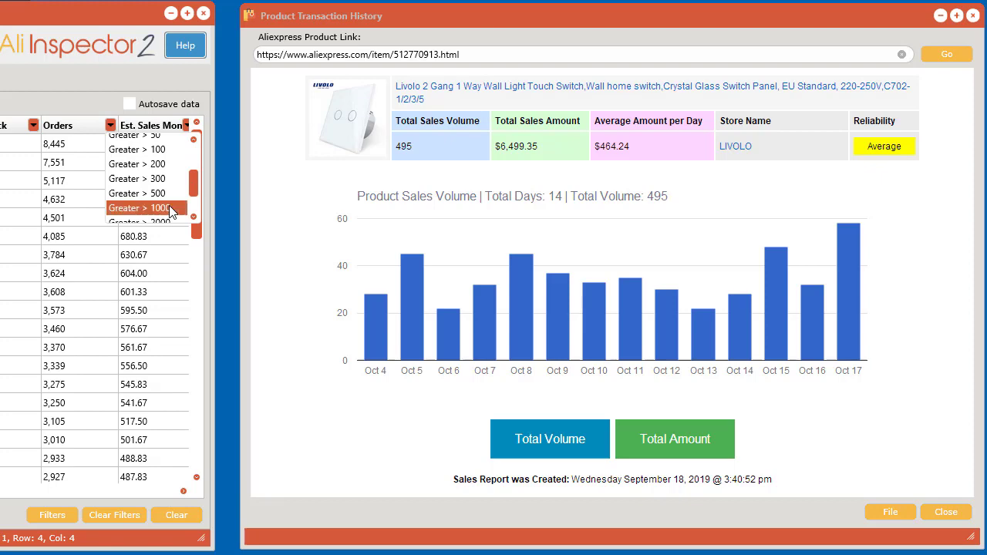
{"action": "left_click", "coordinate": [169, 206]}
{"action": "left_click_drag", "start_coordinate": [197, 185], "coordinate": [224, 147]}
{"action": "left_click", "coordinate": [70, 125]}
{"action": "left_click", "coordinate": [69, 125]}
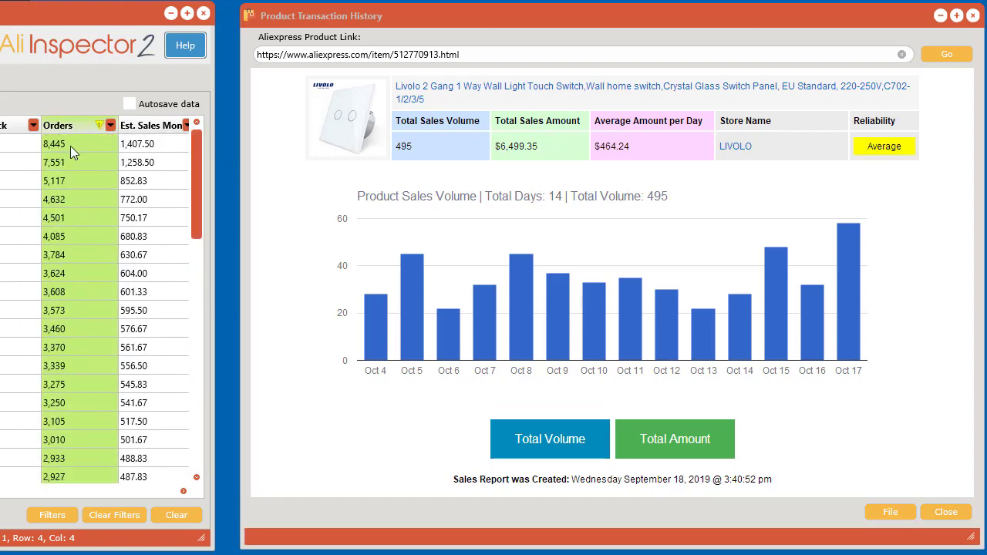
- Compare the sales histories of the first four products in the list filtered by orders
{"action": "left_click", "coordinate": [70, 145]}
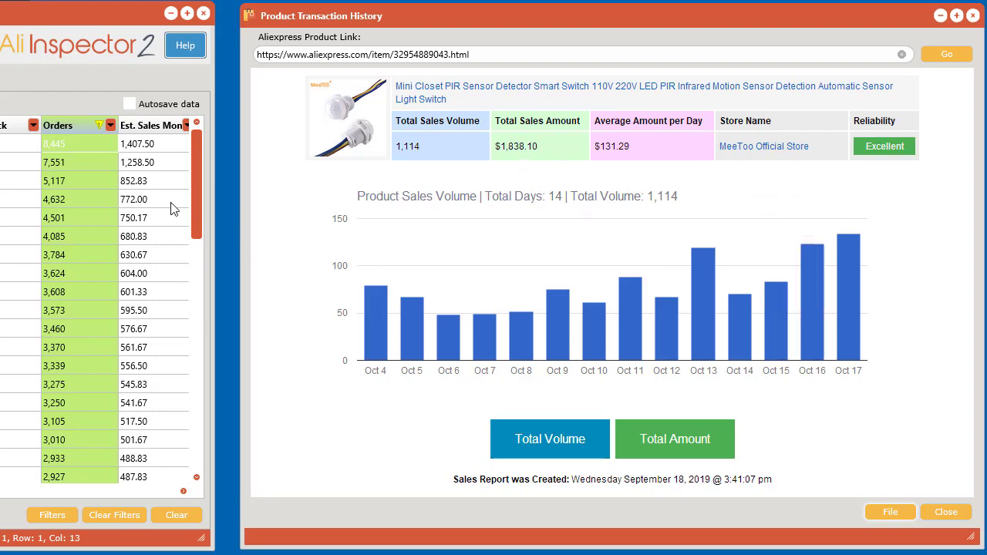
{"action": "left_click", "coordinate": [88, 163]}
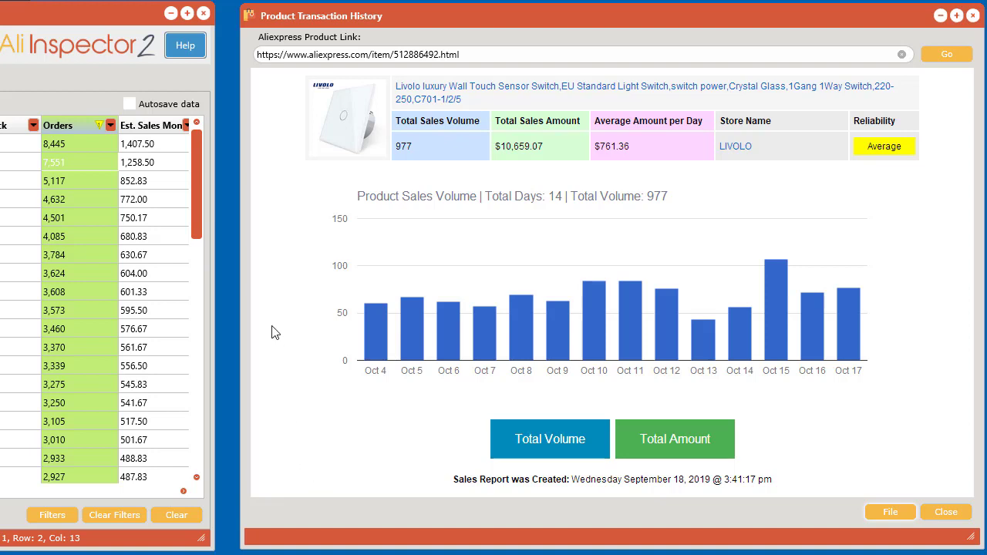
{"action": "left_click", "coordinate": [85, 178]}
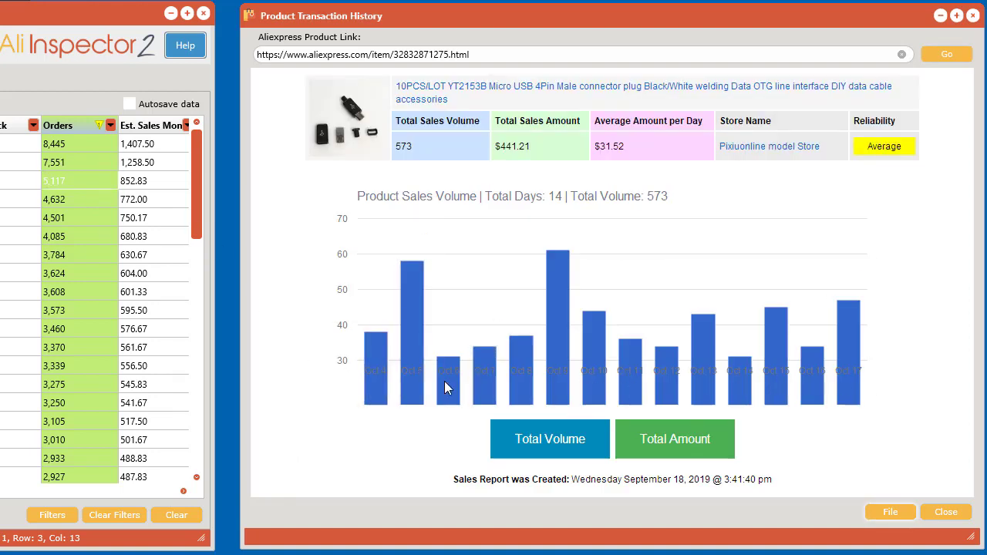
{"action": "left_click", "coordinate": [80, 200]}
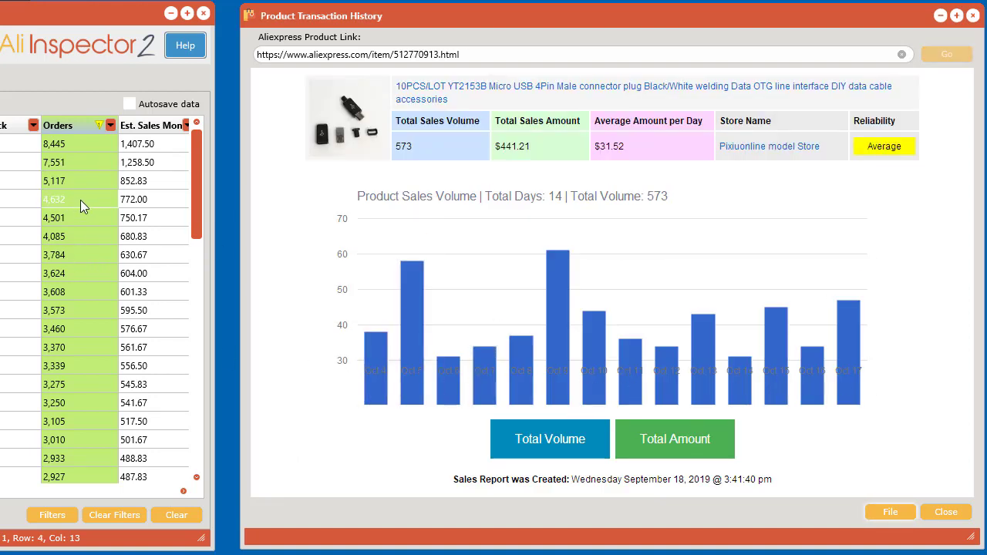
- View the sales histories of the fifth to eighth products, and reload the report from the eighth product's AliExpress link
{"action": "left_click", "coordinate": [85, 222]}
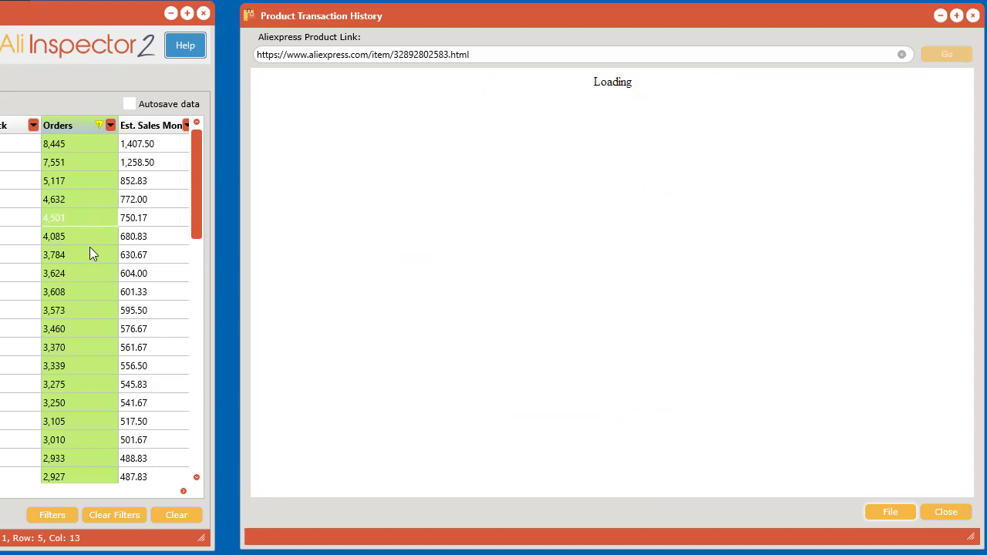
{"action": "left_click", "coordinate": [86, 236]}
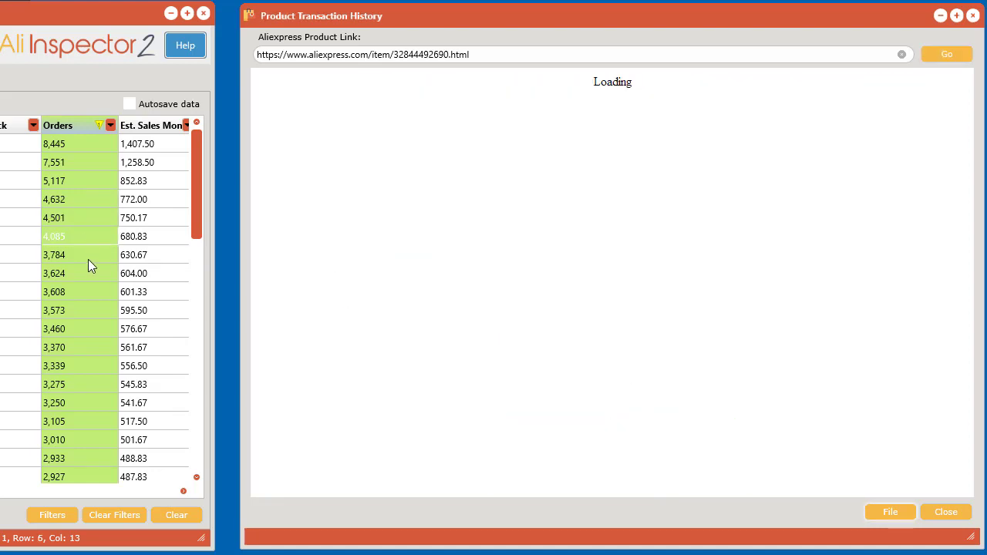
{"action": "left_click", "coordinate": [88, 259]}
{"action": "left_click", "coordinate": [89, 278]}
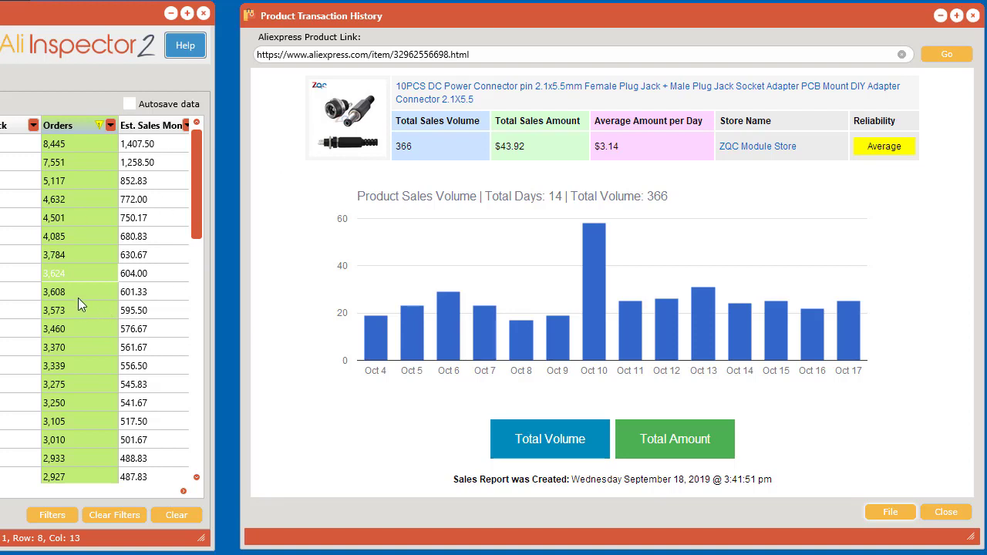
{"action": "left_click_drag", "start_coordinate": [471, 55], "coordinate": [257, 55]}
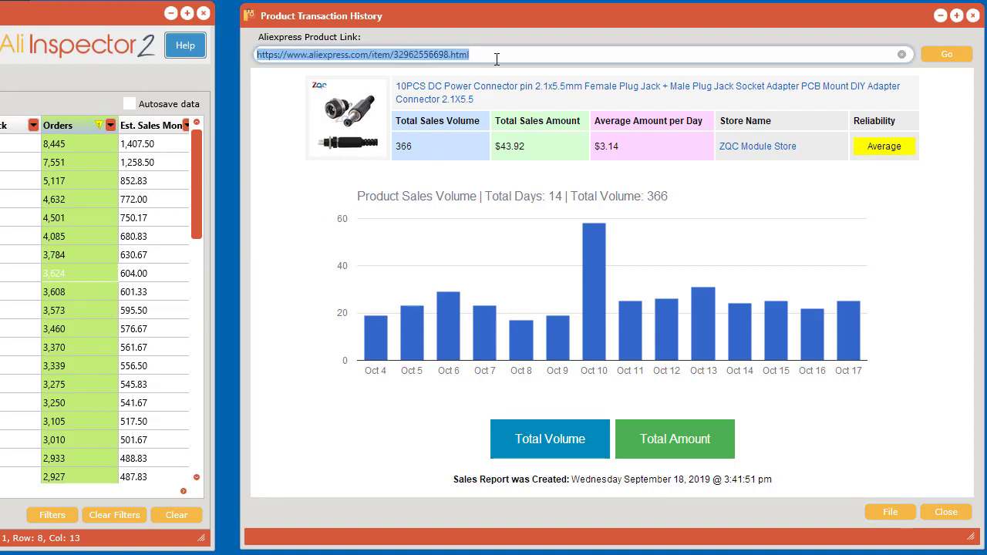
{"action": "left_click", "coordinate": [947, 55]}
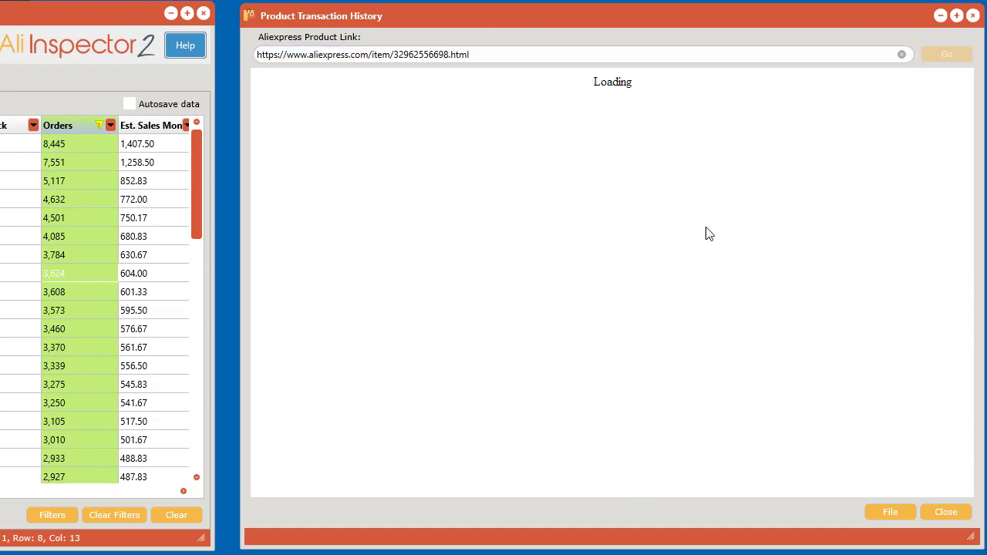